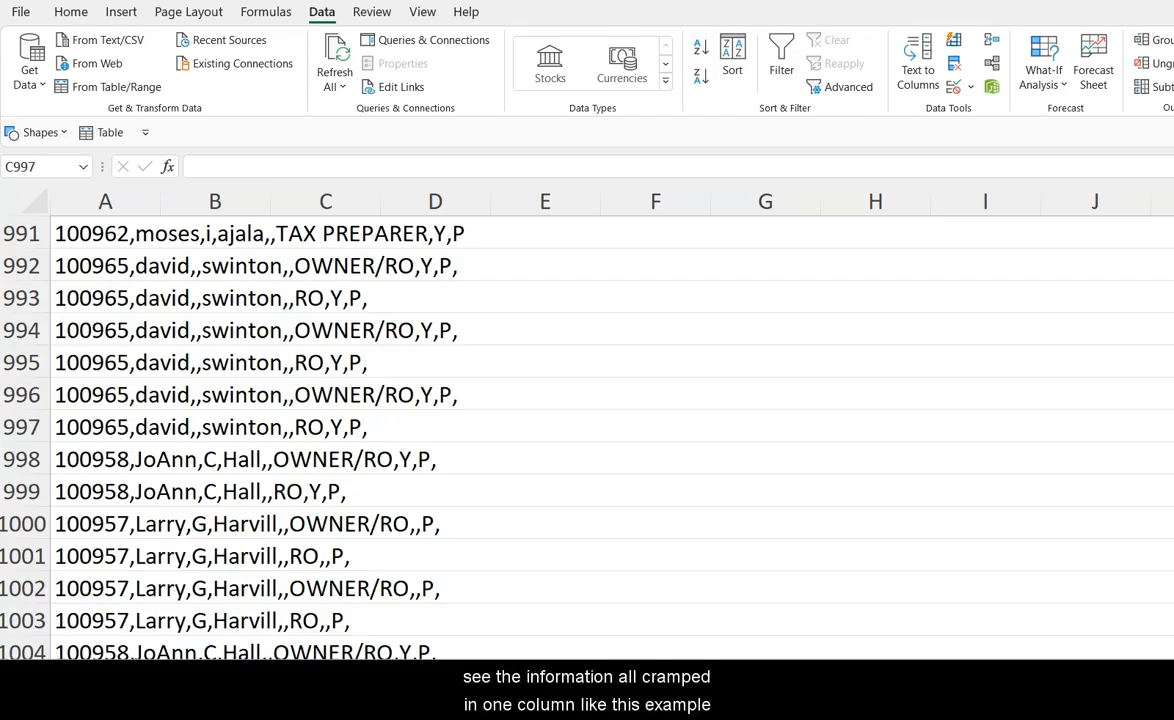
scroll(417, 370, "down", 6)
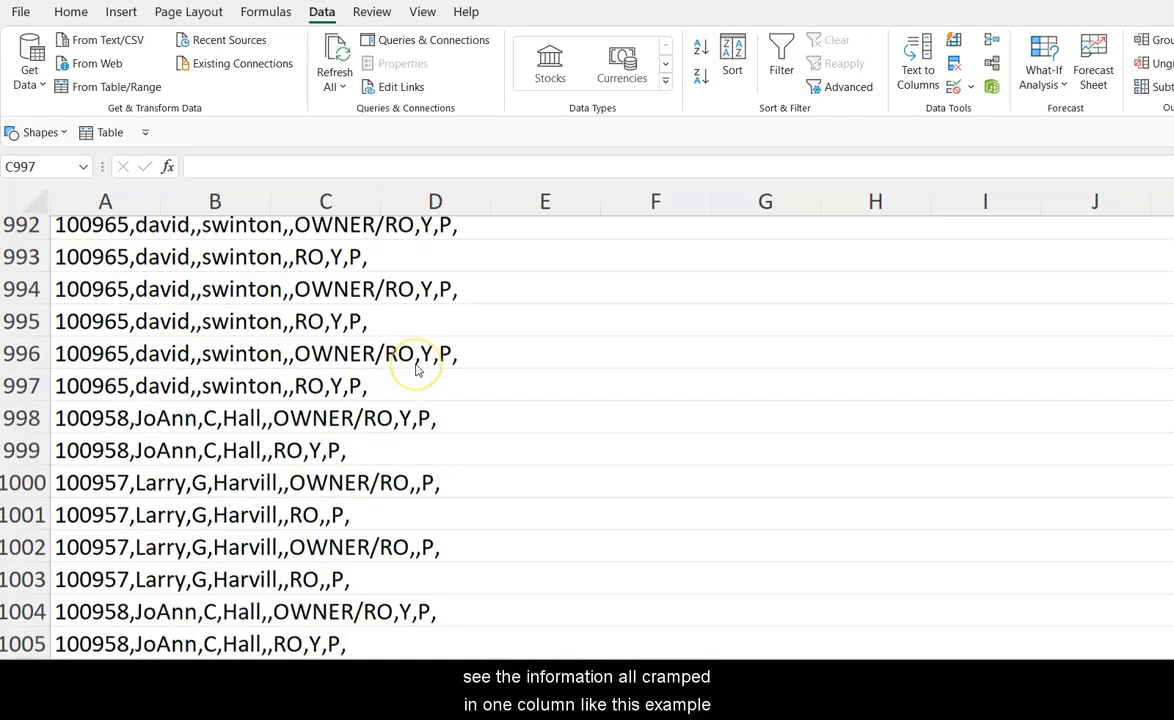
scroll(417, 370, "up", 6)
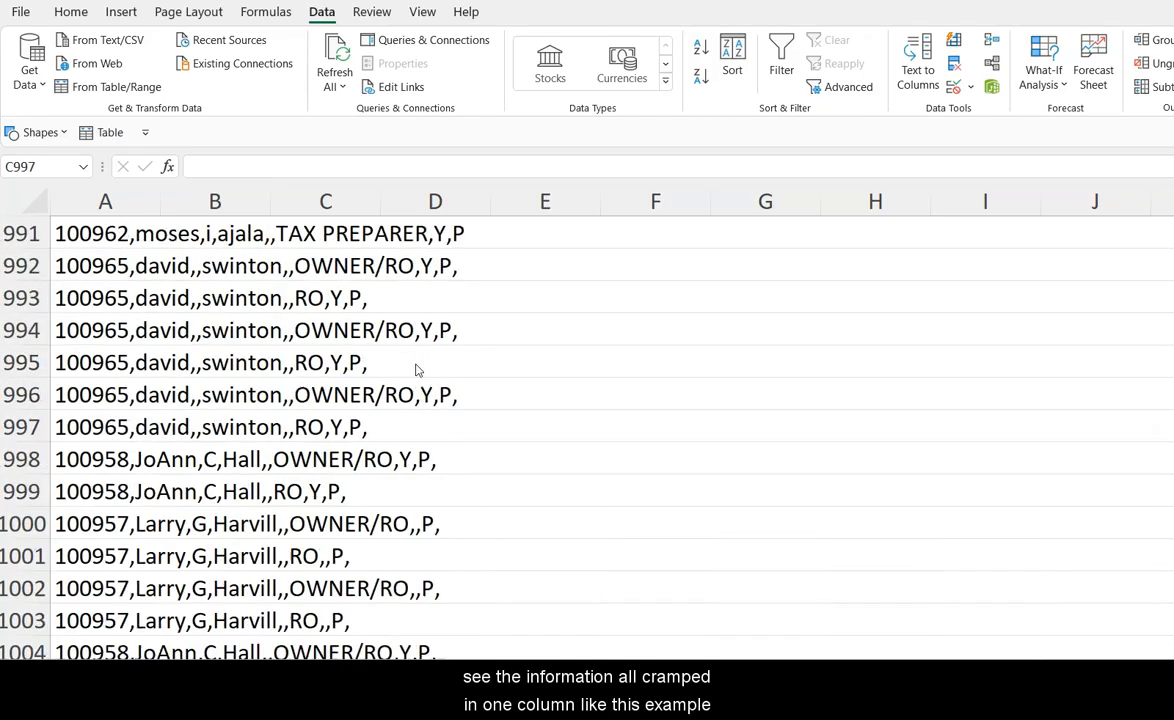
Step: Select column A and start Text to Columns, keeping the Delimited data type
left_click(105, 200)
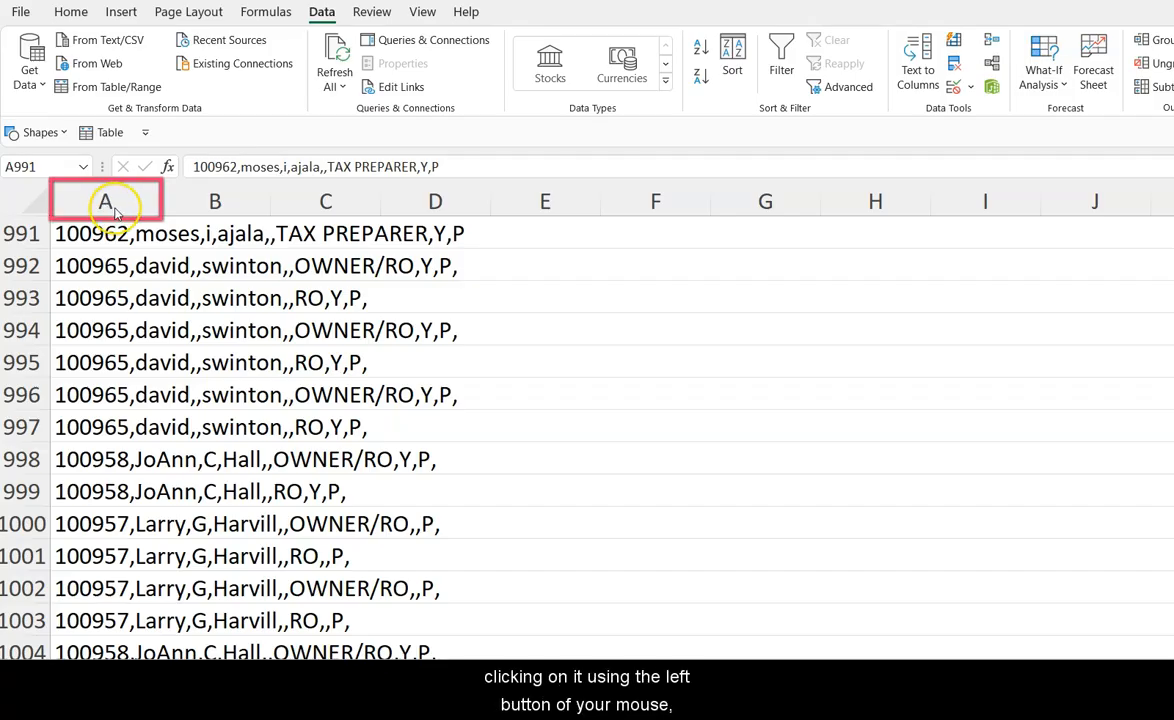
left_click(110, 202)
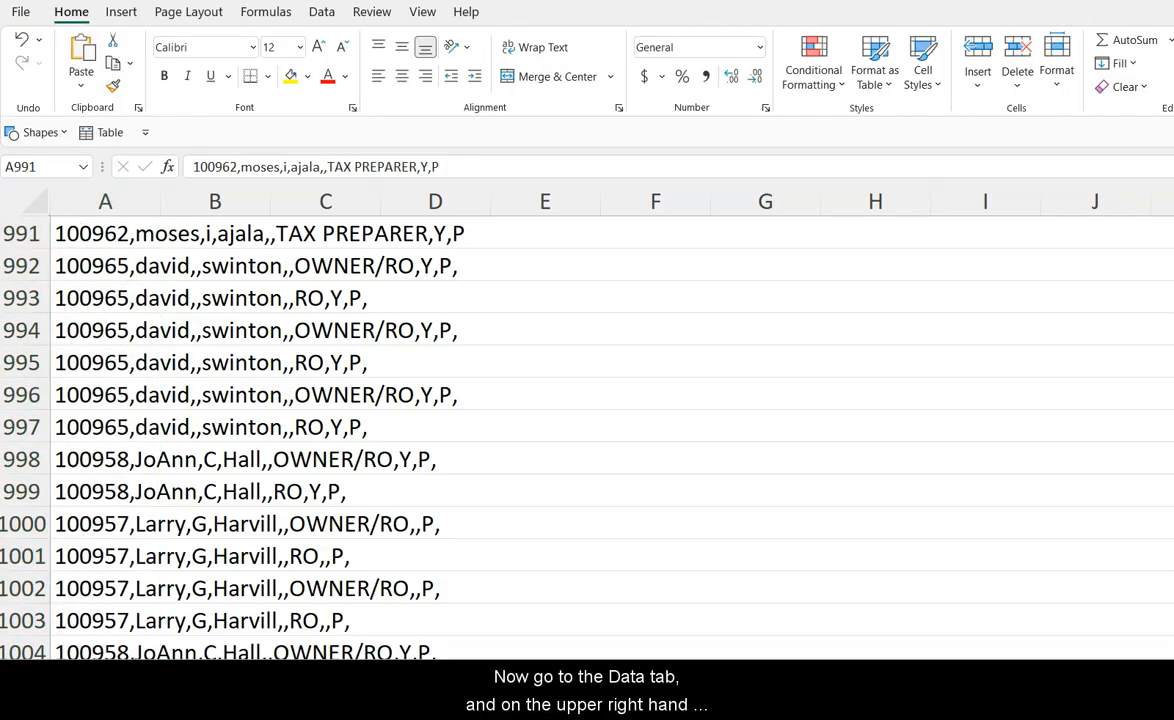
left_click(322, 14)
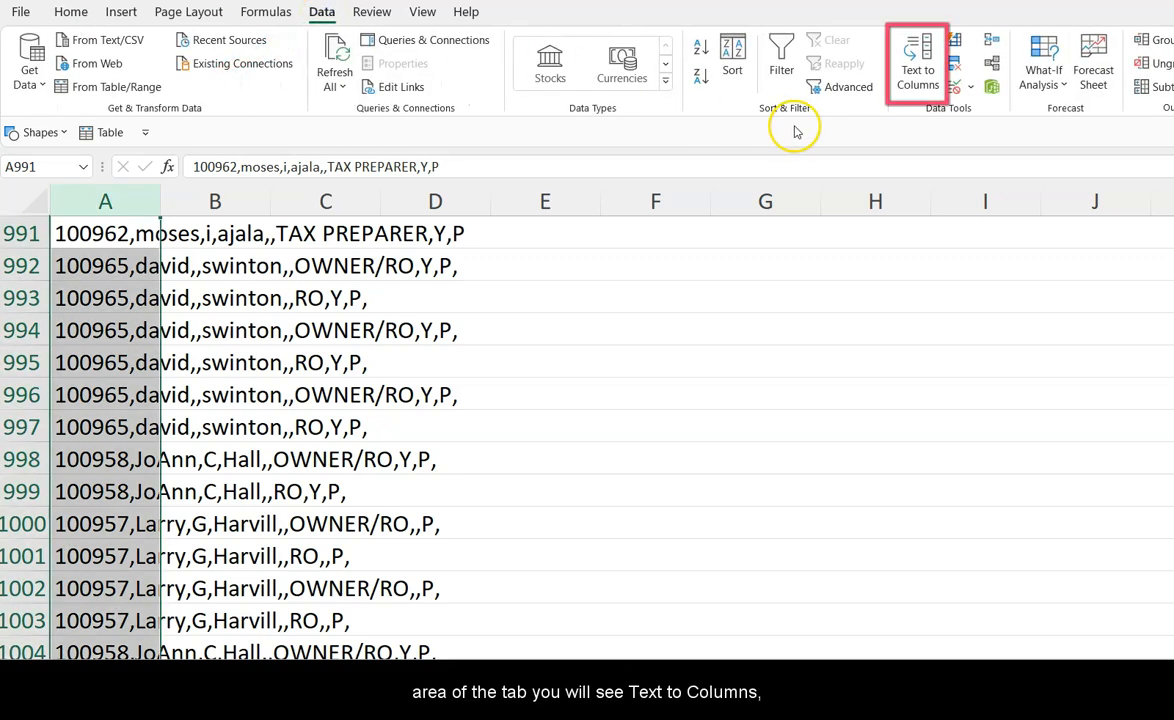
left_click(928, 84)
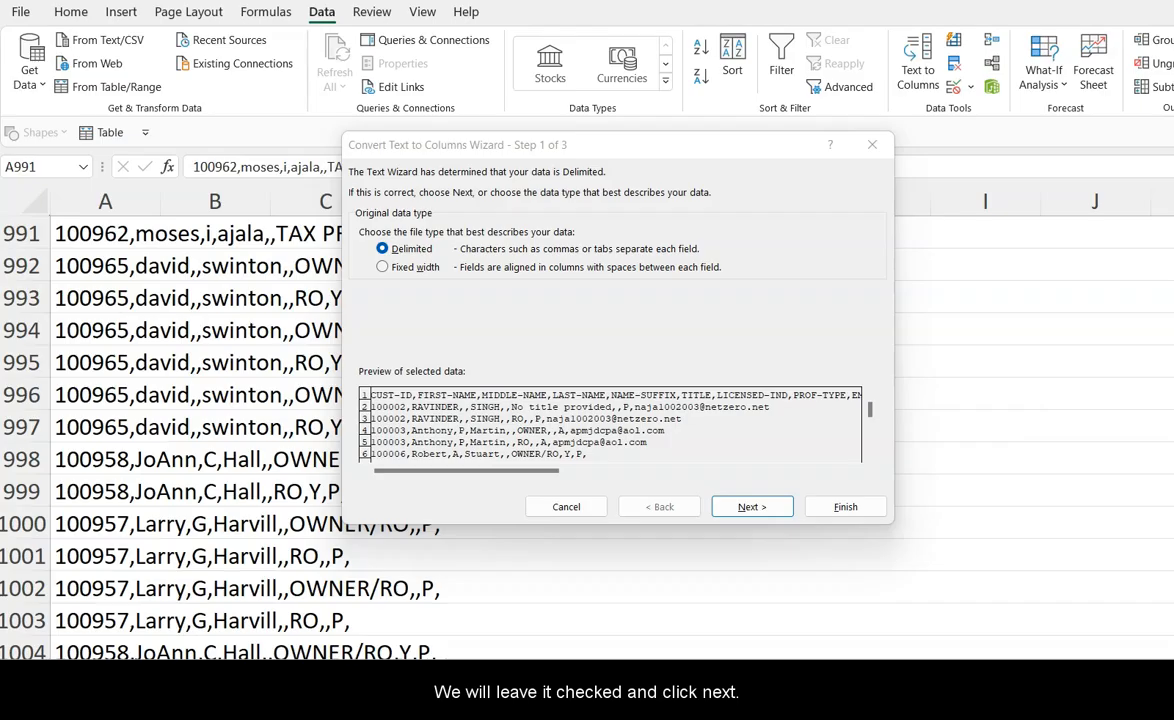
key("Return")
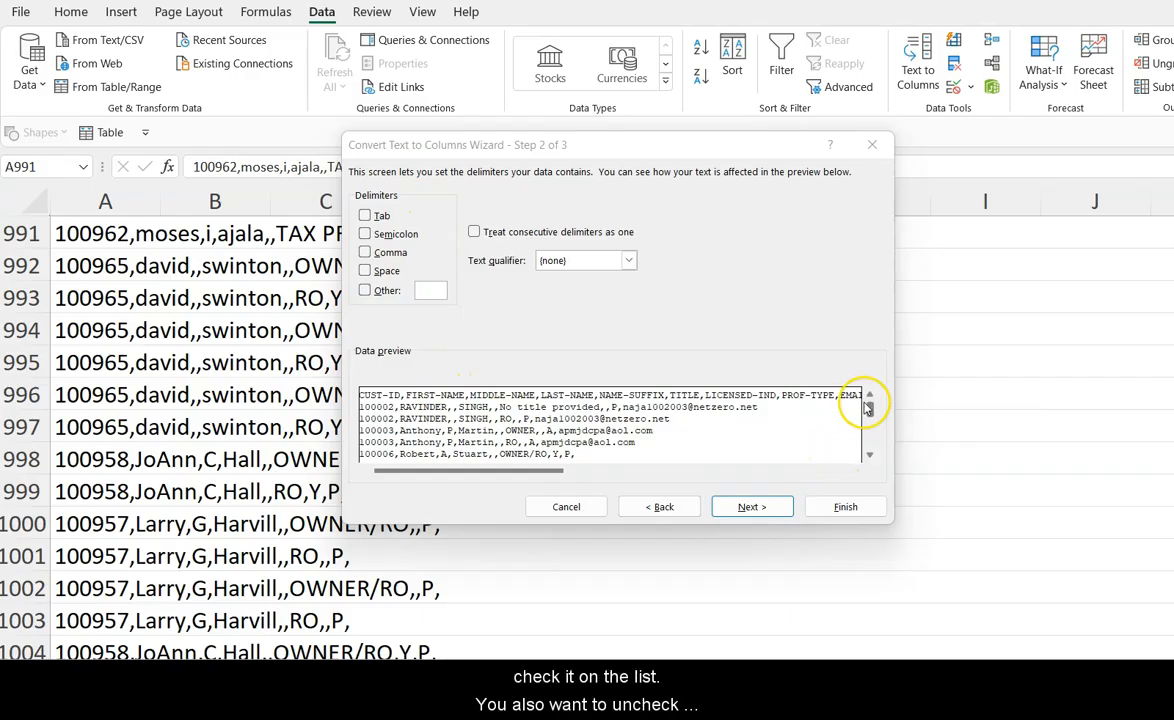
Step: Choose Comma as the delimiter, leaving treat consecutive delimiters as one unchecked, and continue to the format step
left_click(365, 253)
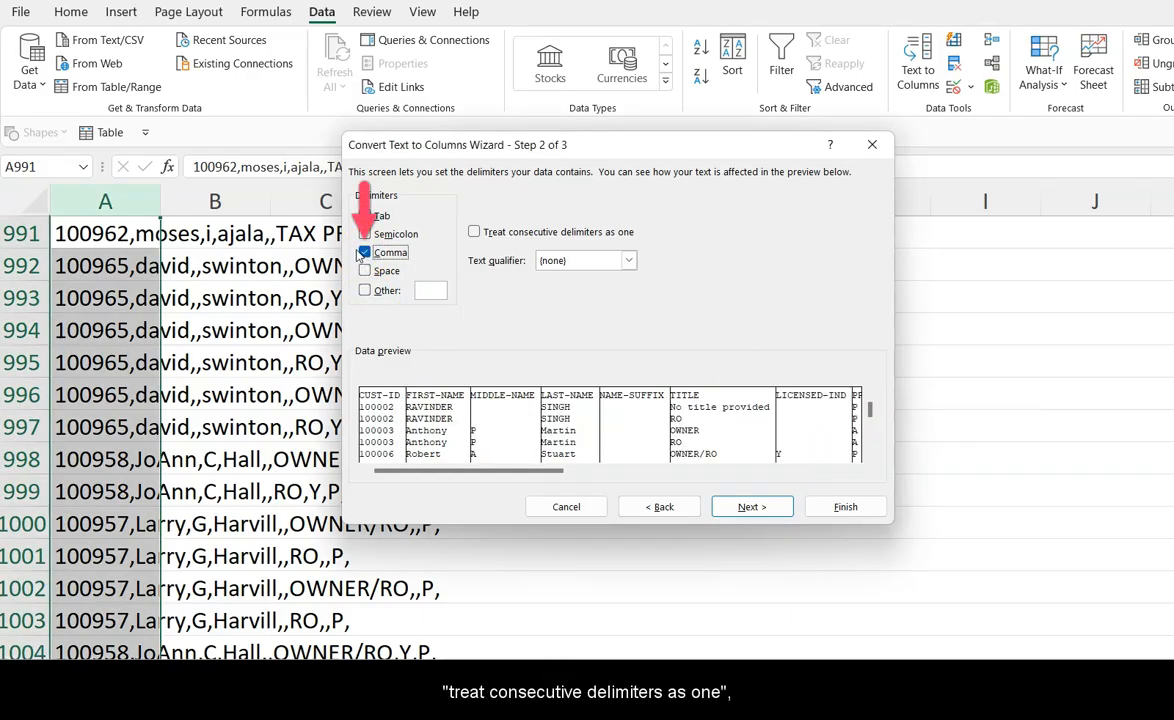
left_click(474, 232)
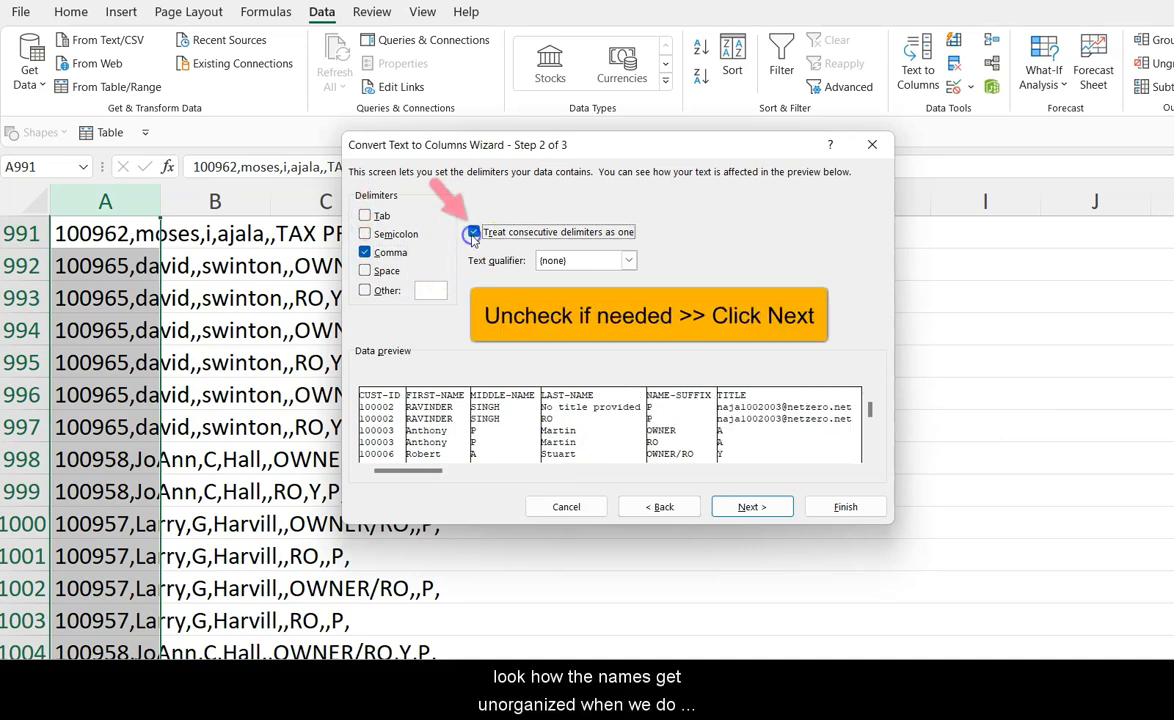
left_click(474, 236)
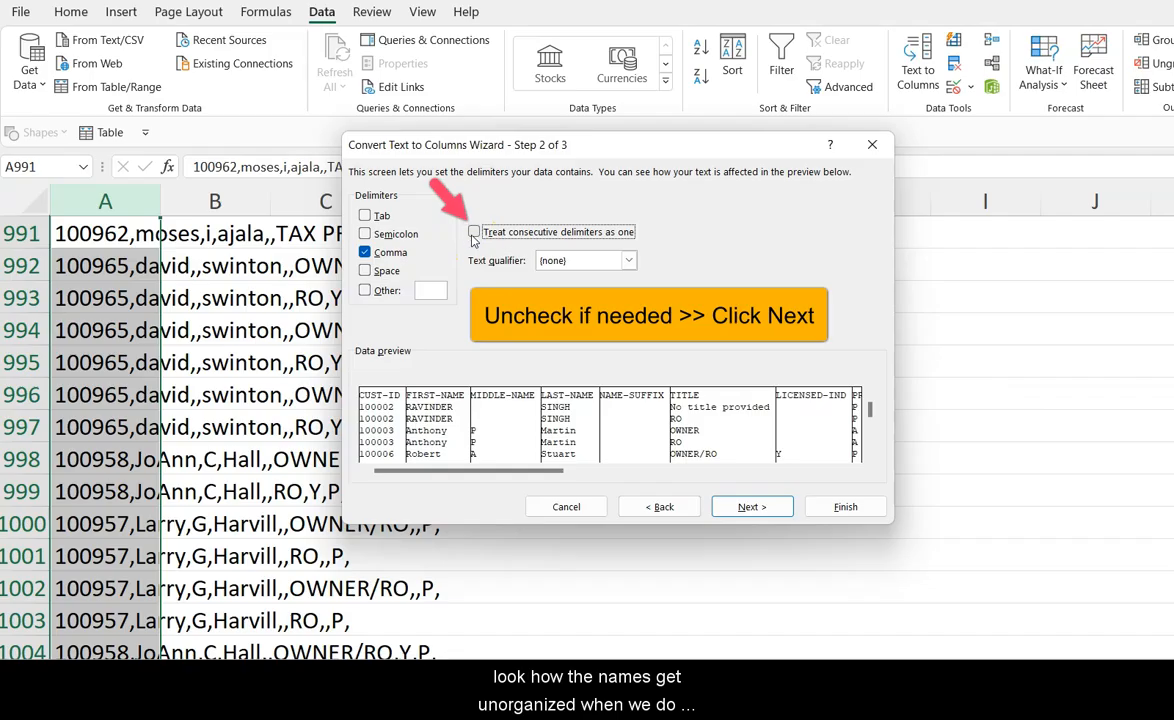
key("Return")
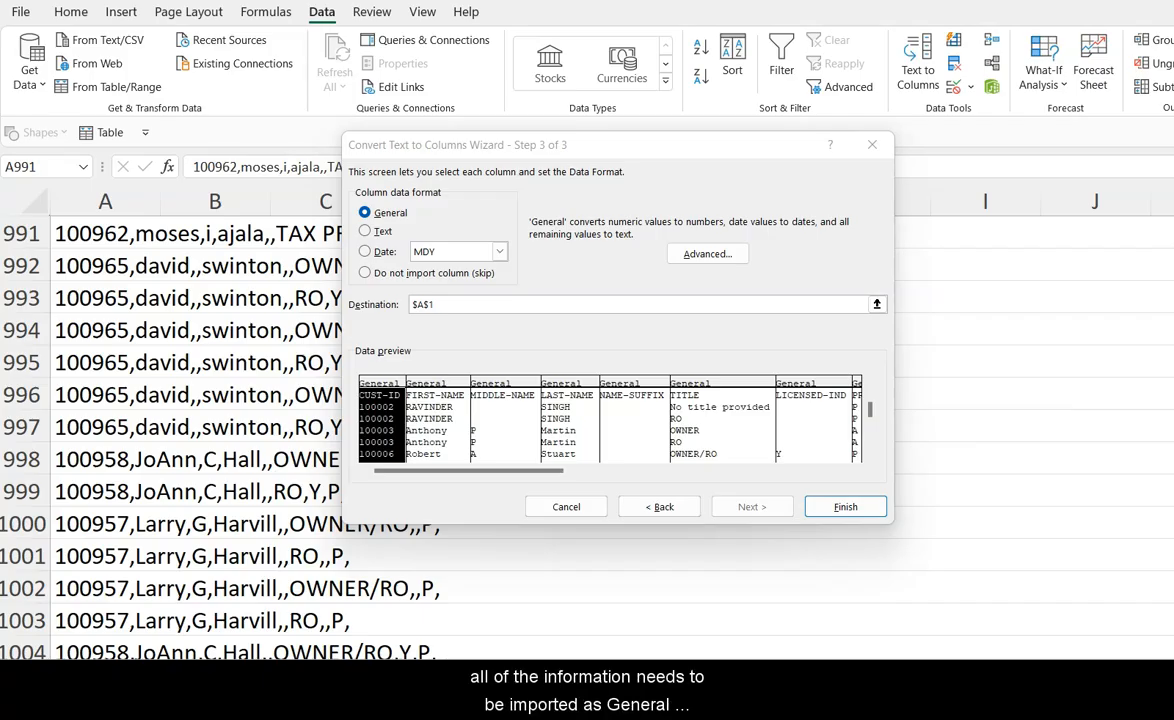
Step: Set the MIDDLE-NAME column to not be imported and finish the conversion
left_click(382, 252)
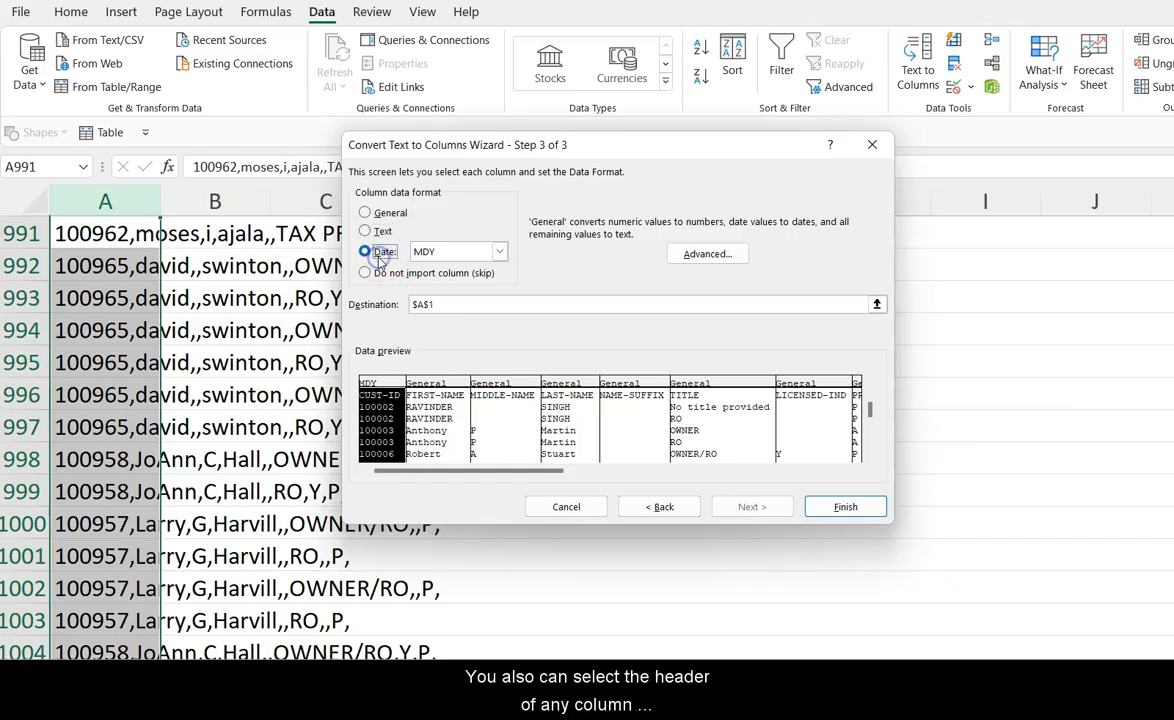
left_click(372, 213)
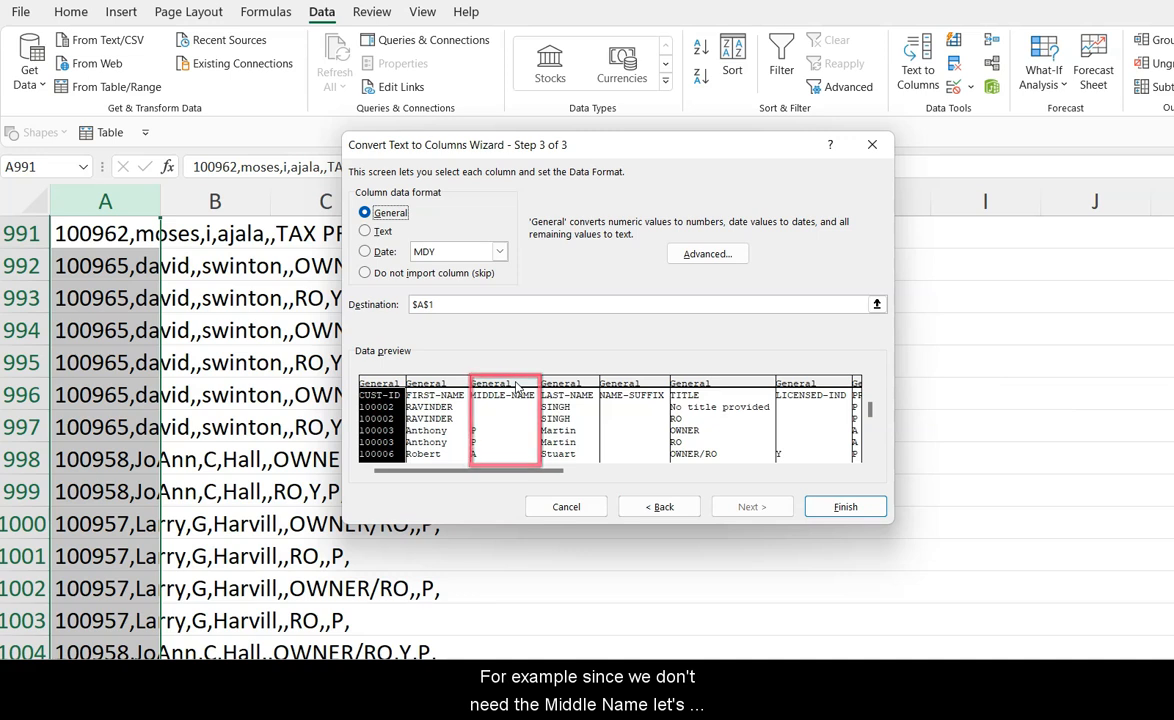
left_click(517, 388)
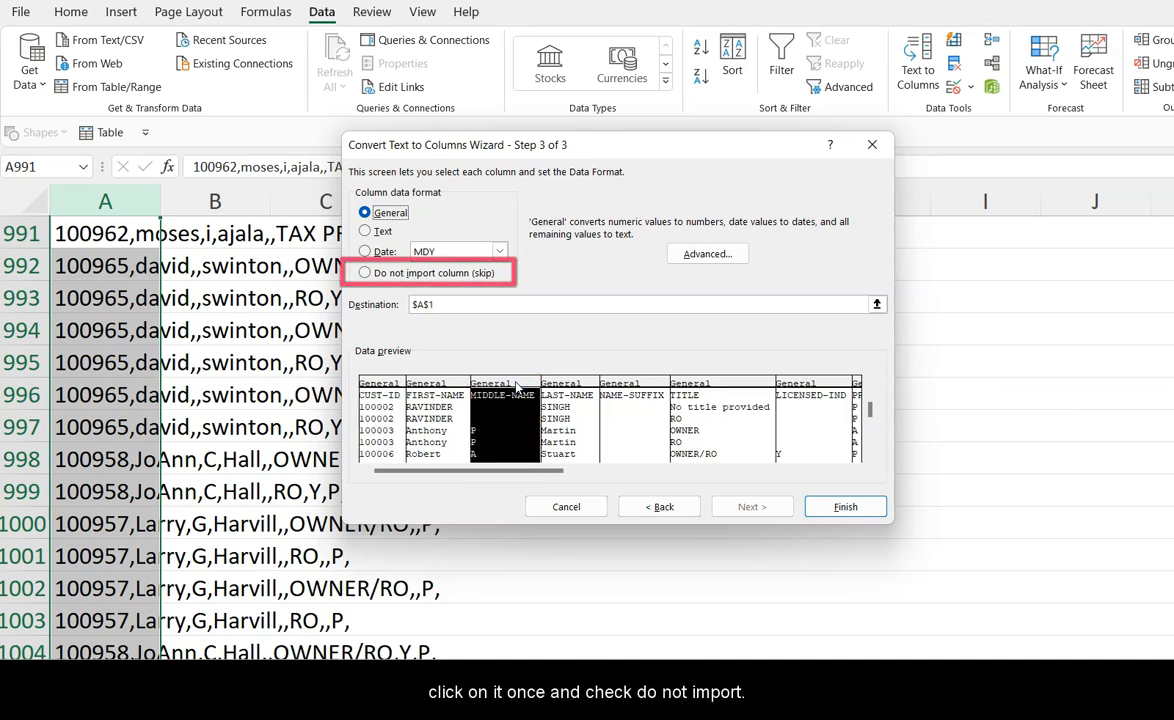
left_click(365, 273)
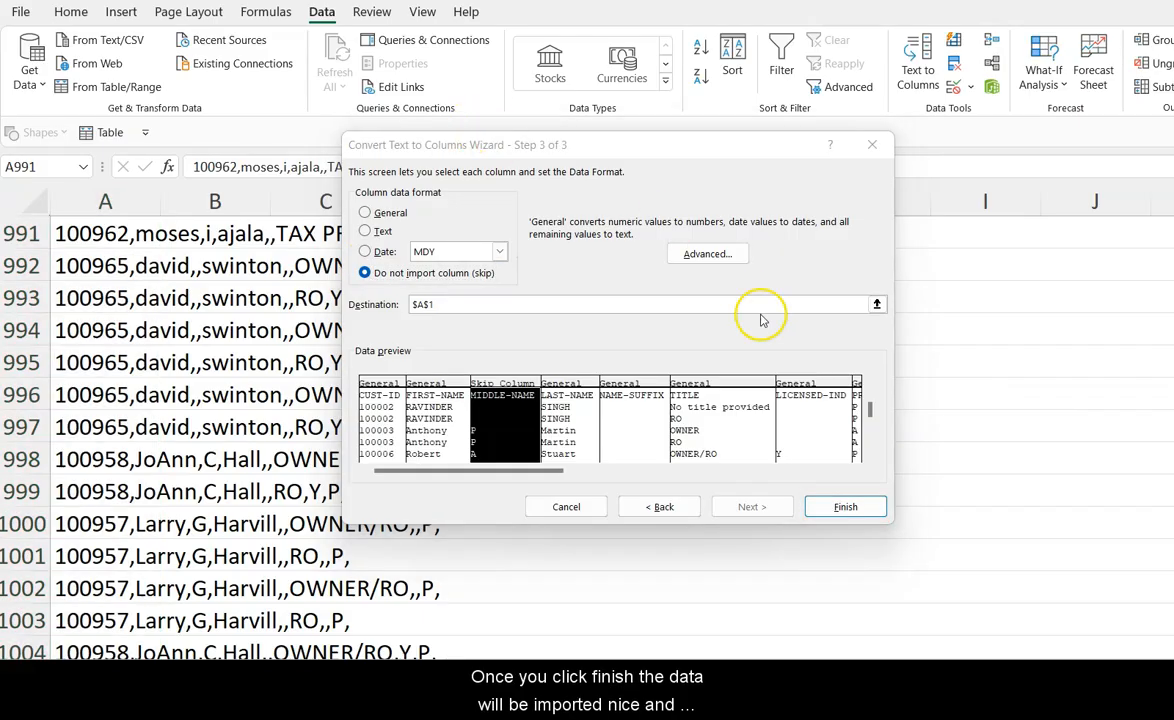
left_click(846, 507)
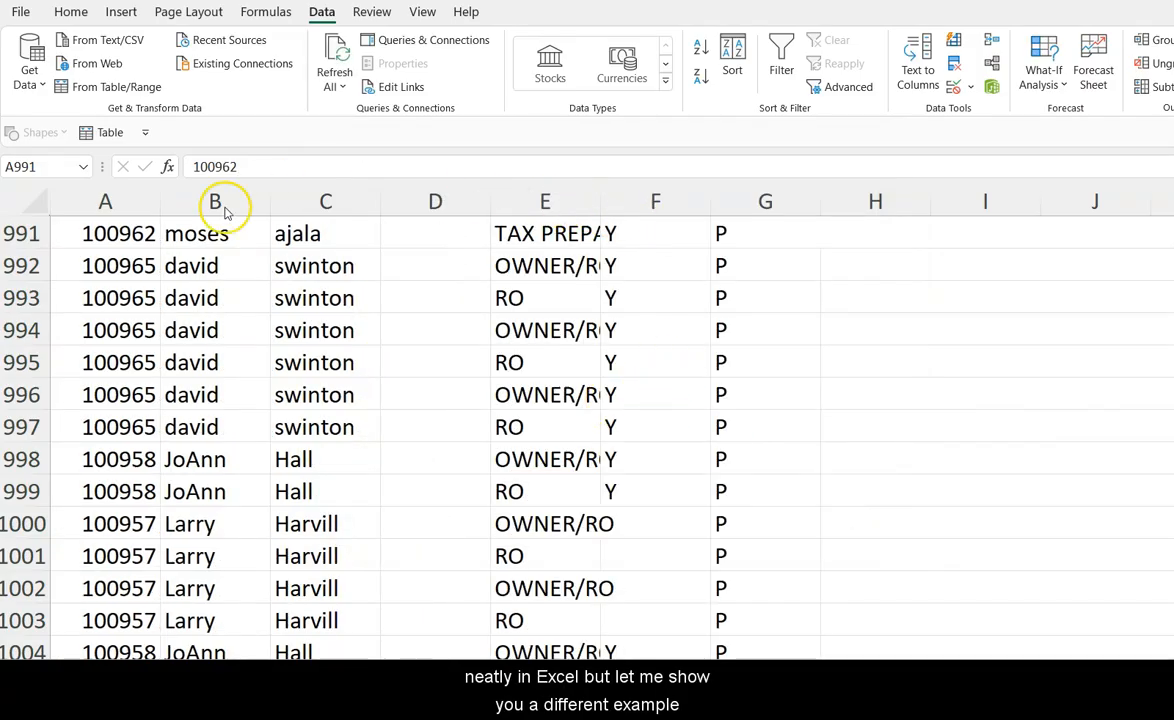
left_click(26, 205)
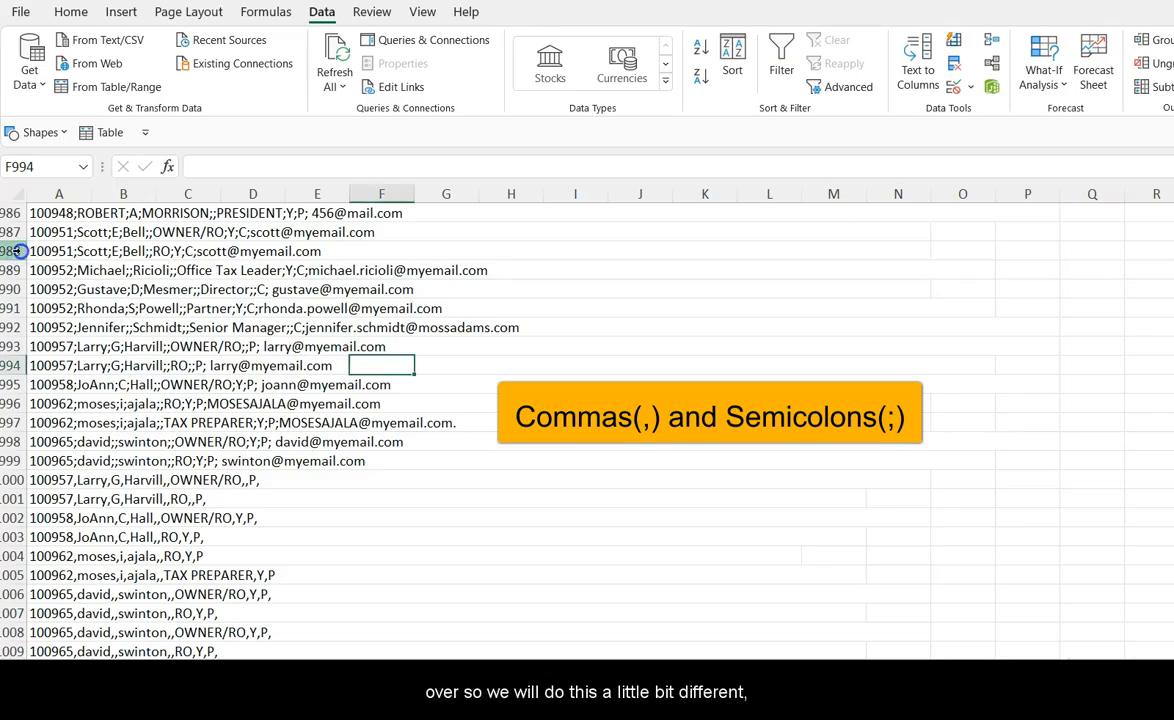
left_click(14, 251)
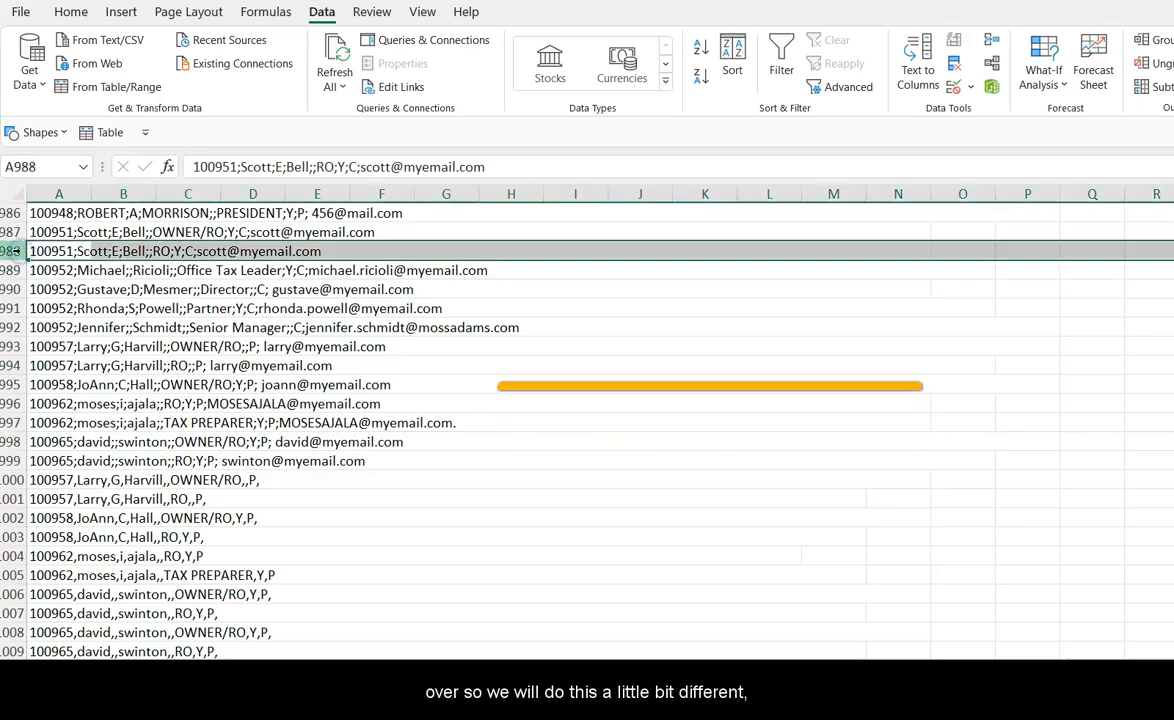
left_click(15, 517)
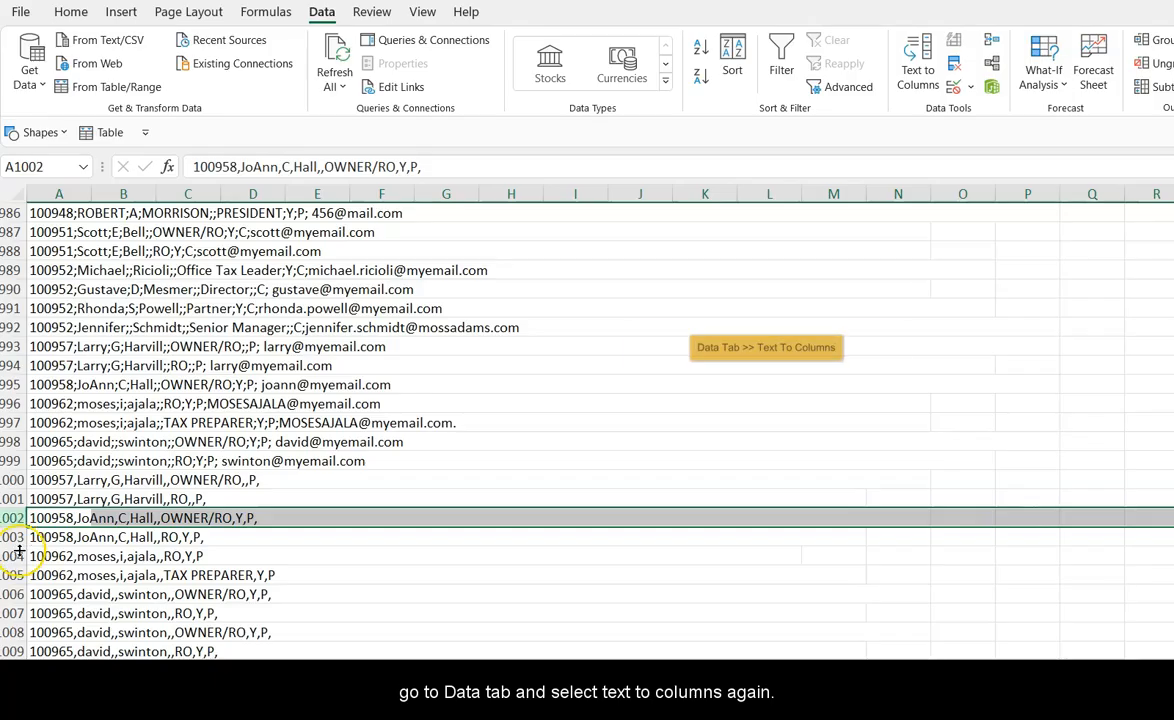
left_click(13, 594)
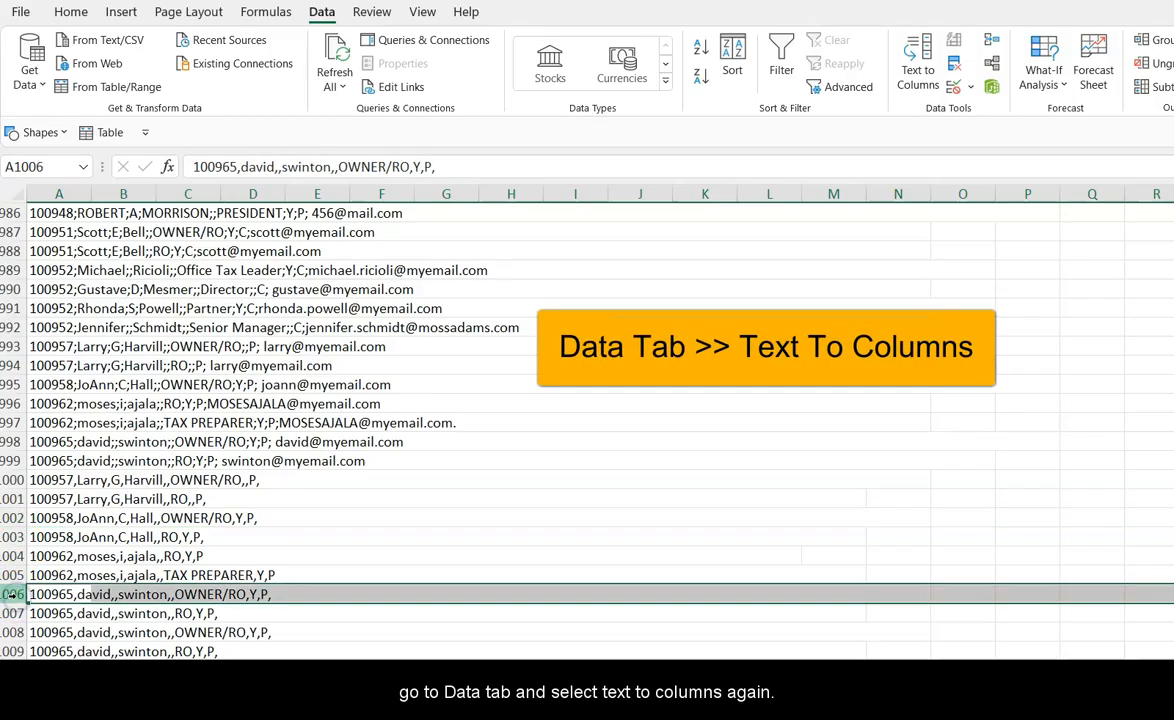
Step: Select column A of the mixed comma and semicolon data and start Text to Columns as Delimited
left_click(55, 194)
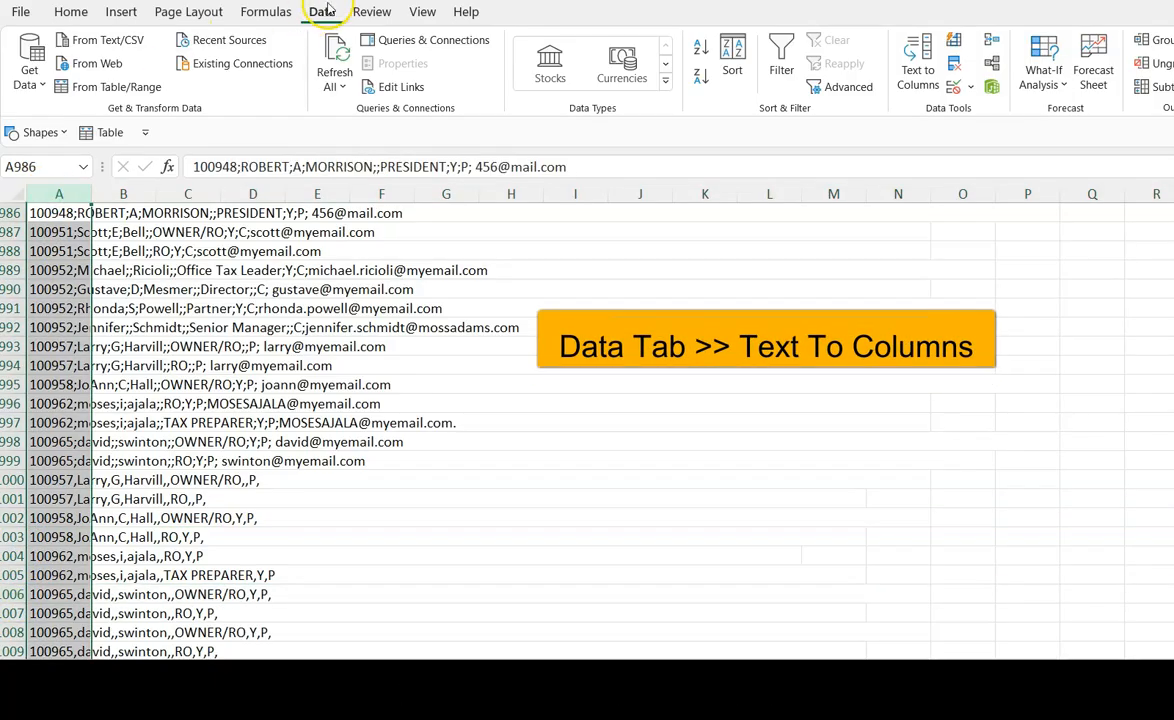
left_click(917, 62)
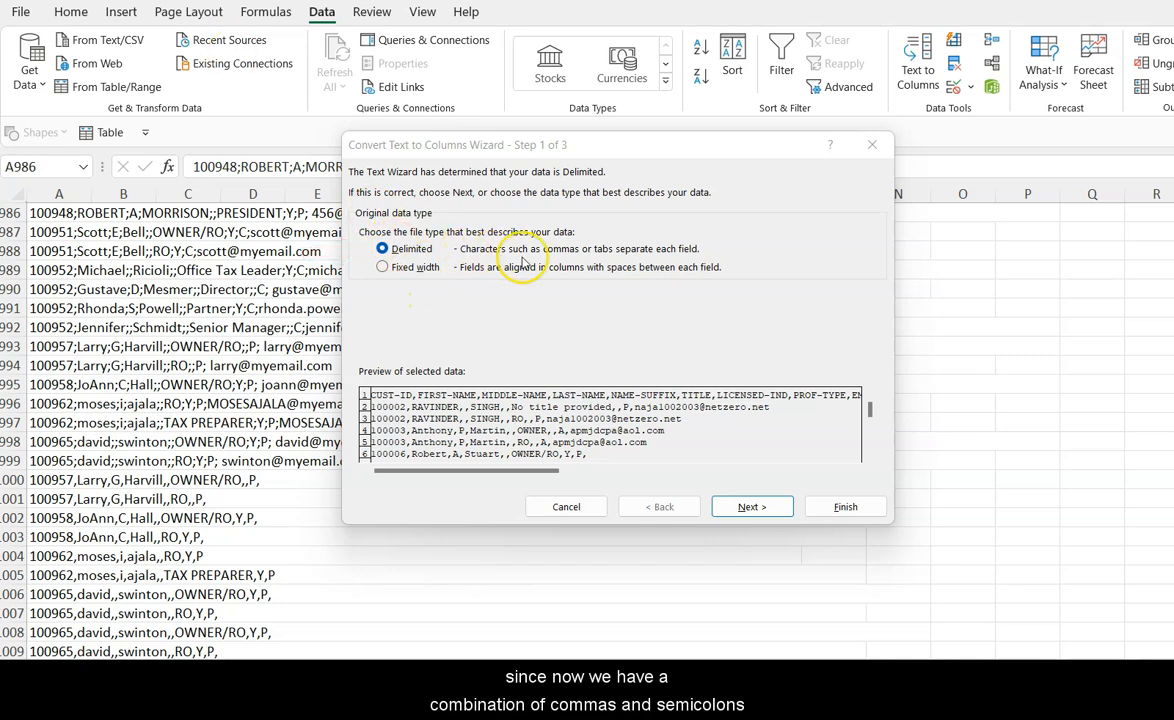
left_click(750, 507)
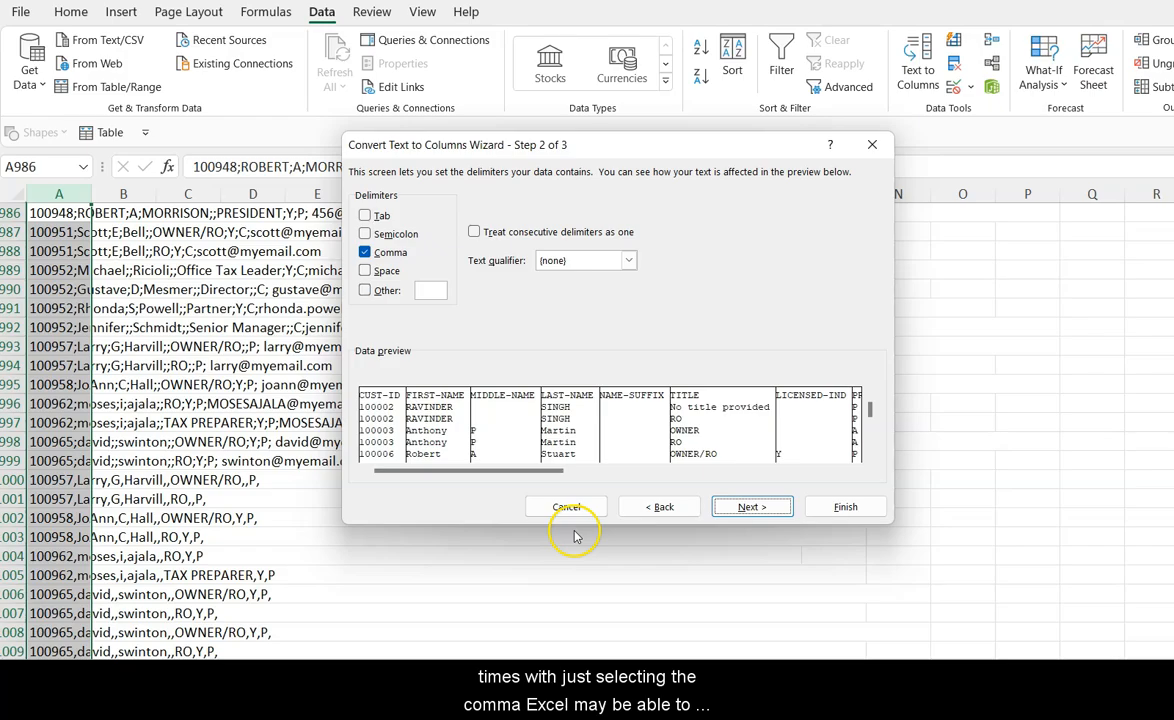
Step: Add Semicolon as a second delimiter, review the data preview, and continue to the column format step
left_click_drag(516, 470, 542, 464)
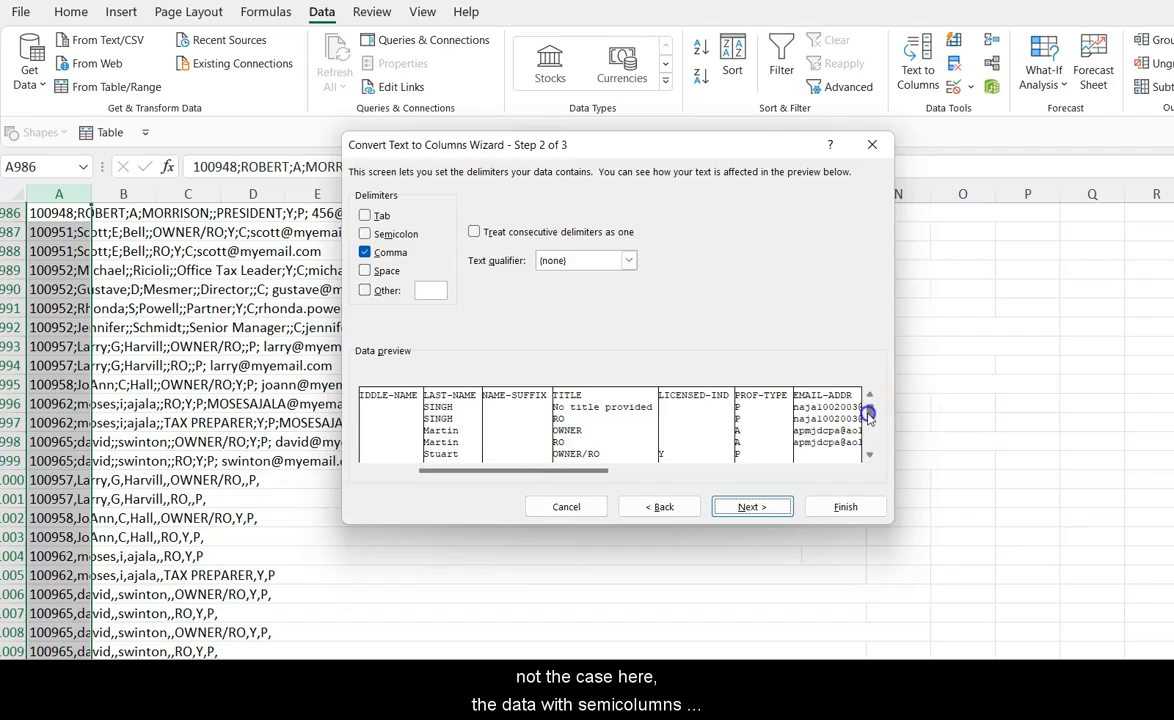
left_click_drag(868, 414, 868, 420)
left_click(868, 456)
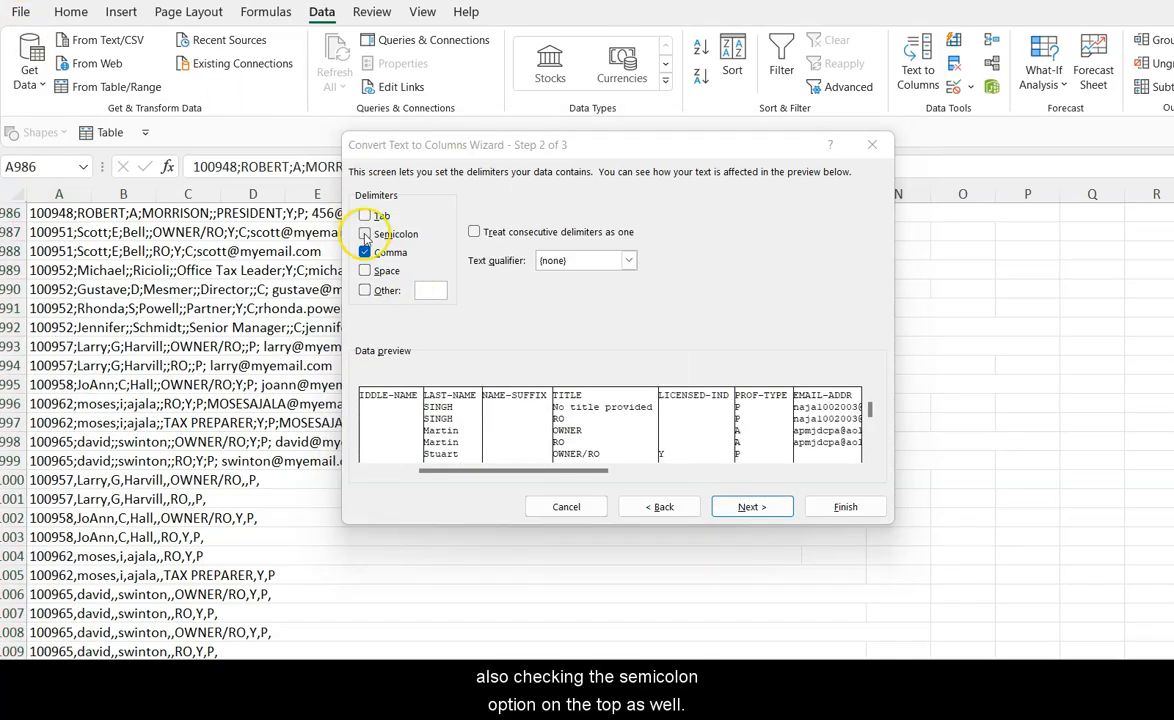
left_click(364, 234)
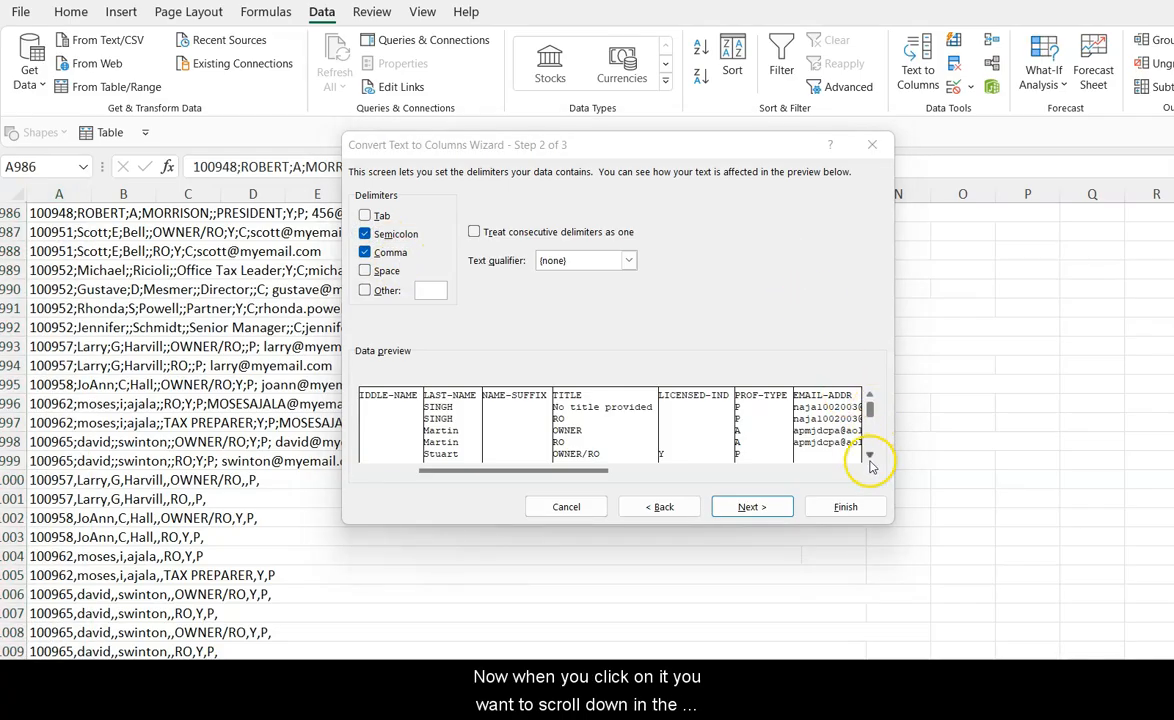
left_click(869, 461)
left_click(869, 461)
left_click(869, 461)
left_click(869, 461)
left_click(869, 461)
left_click(869, 461)
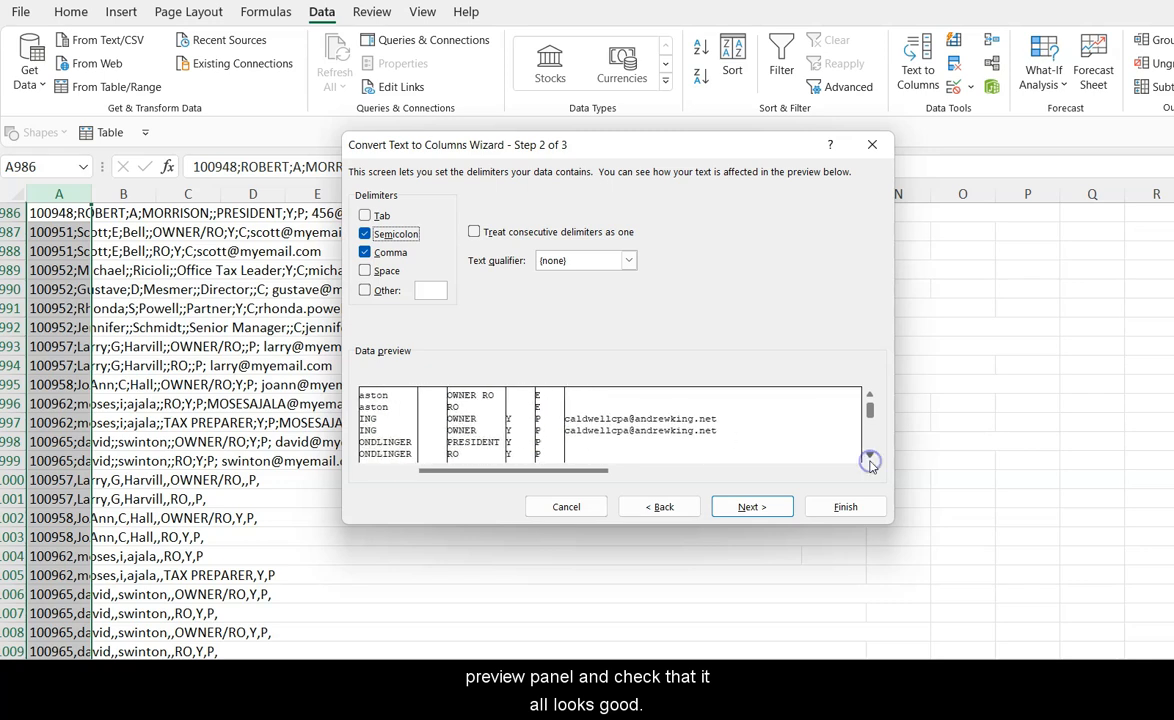
left_click_drag(870, 428, 873, 443)
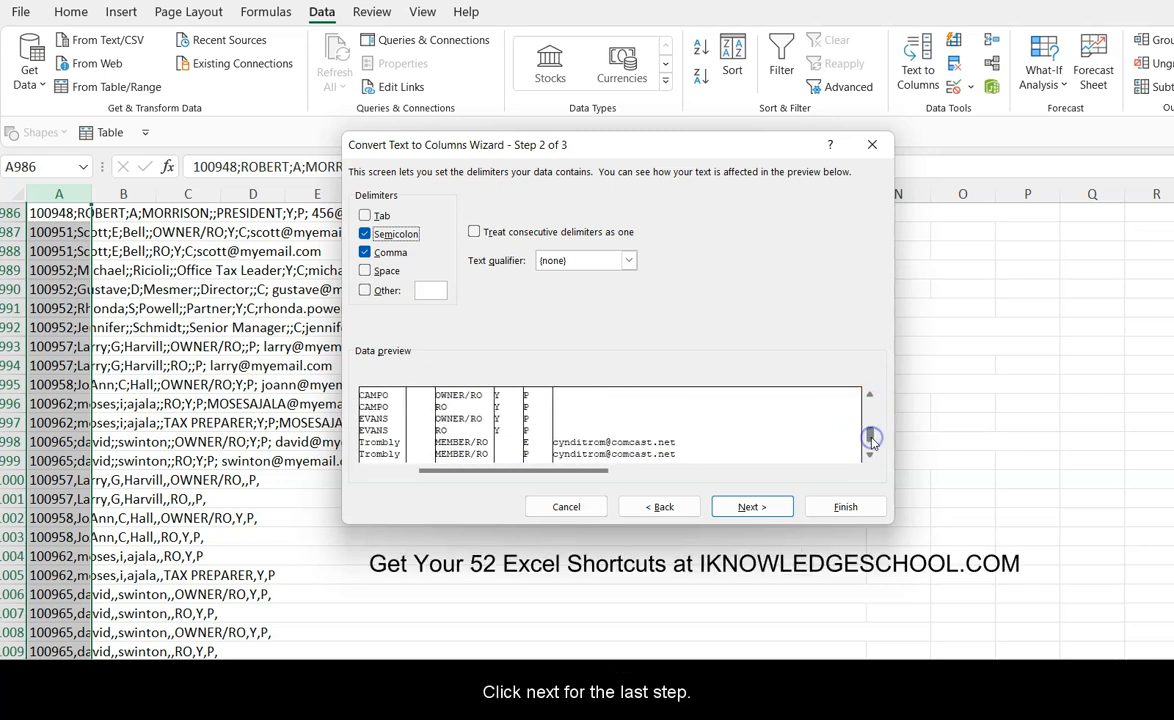
left_click(751, 506)
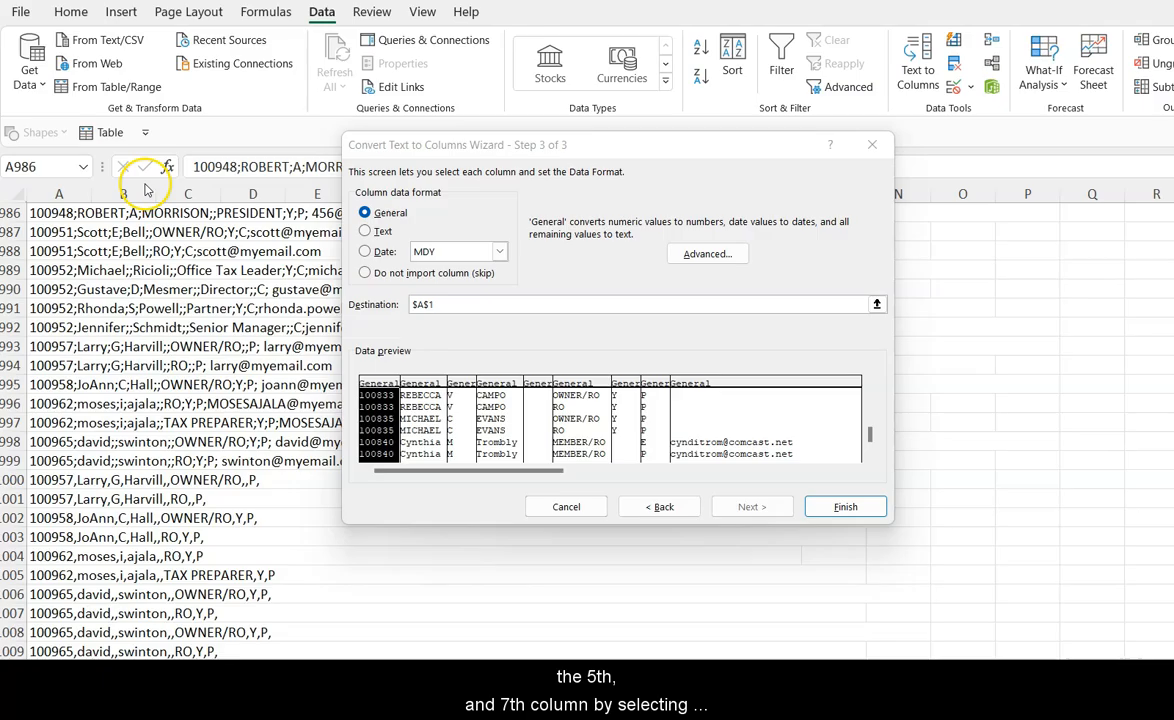
Step: Set the third, fifth and seventh columns to not be imported and finish the conversion
left_click(461, 385)
left_click(538, 385)
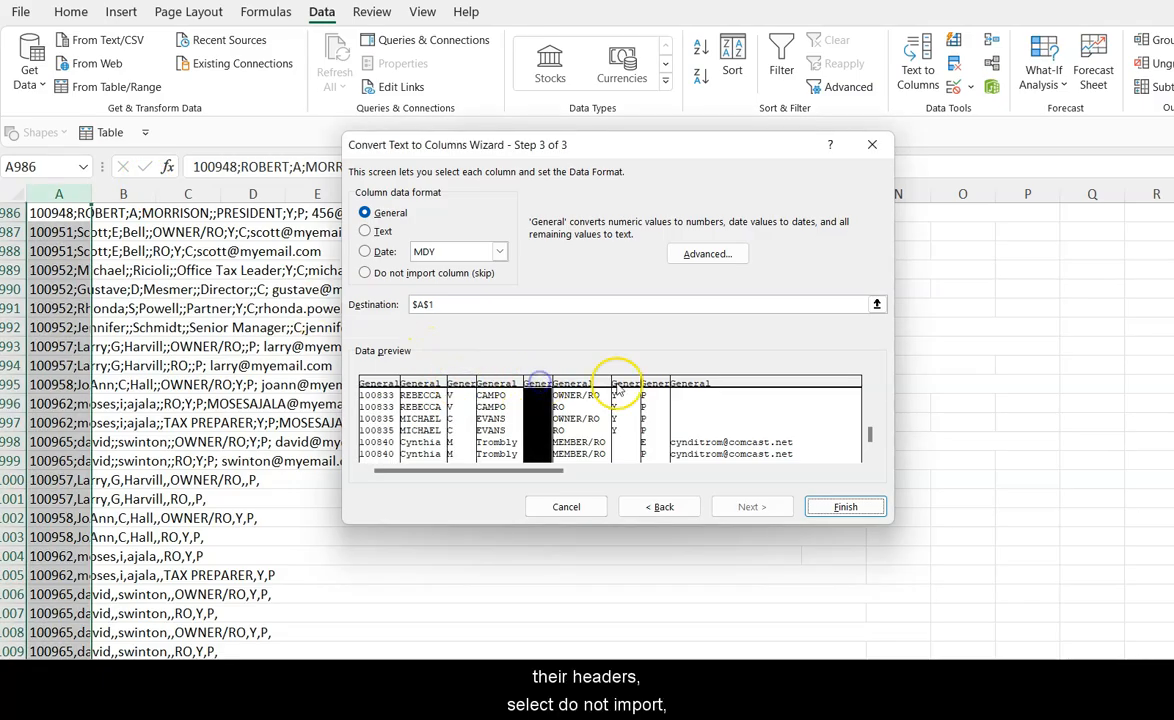
left_click(462, 387)
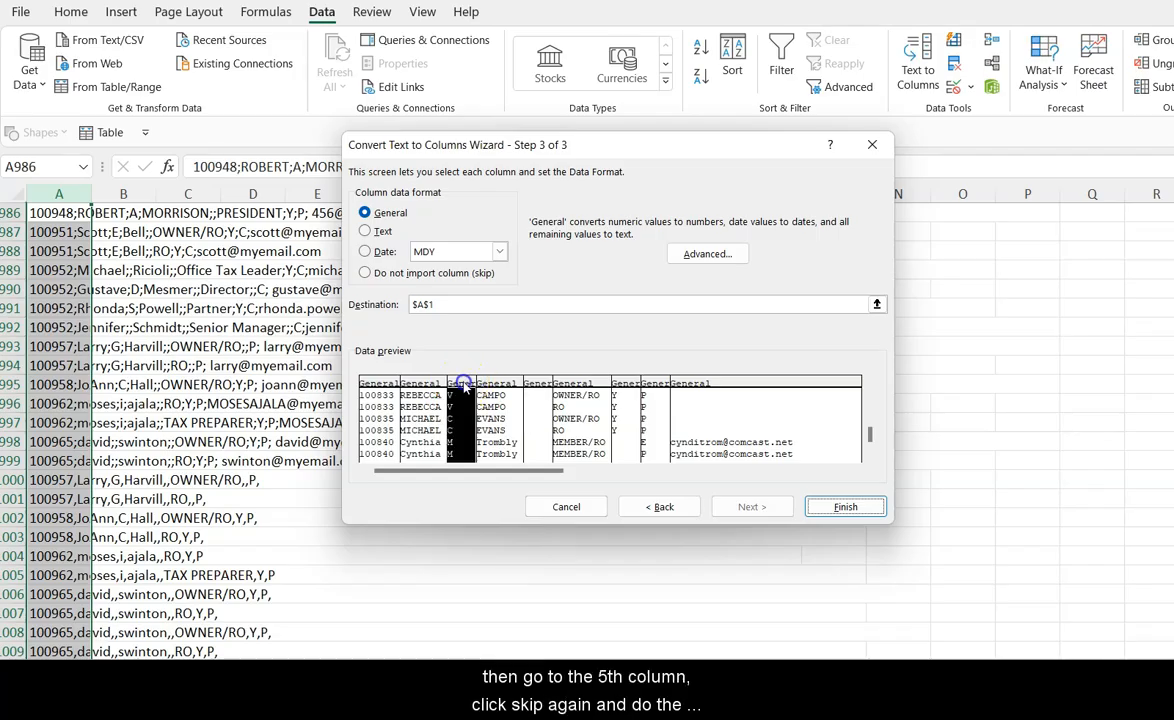
left_click(366, 273)
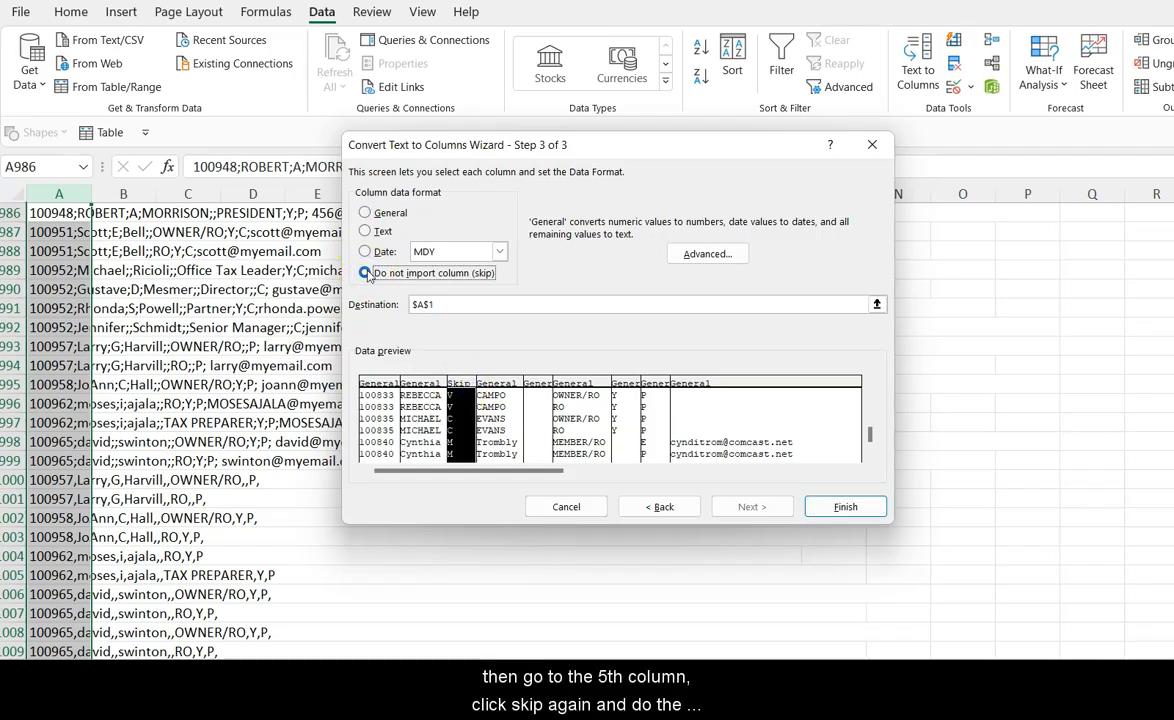
left_click(535, 386)
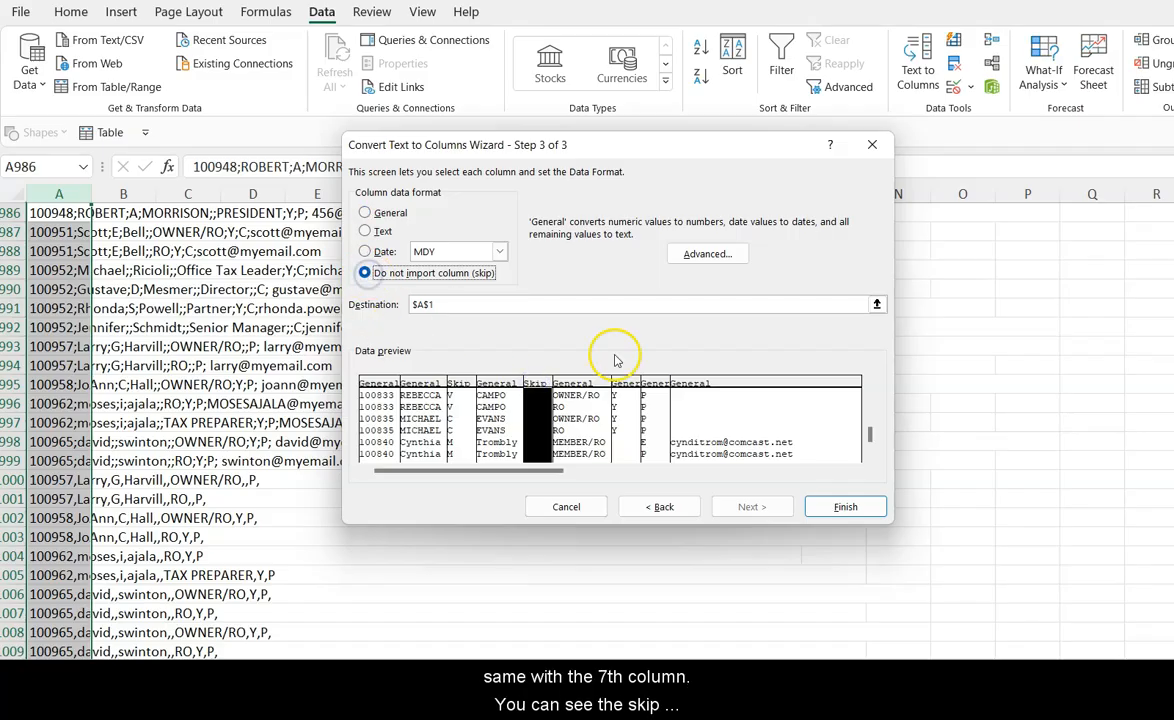
left_click(624, 386)
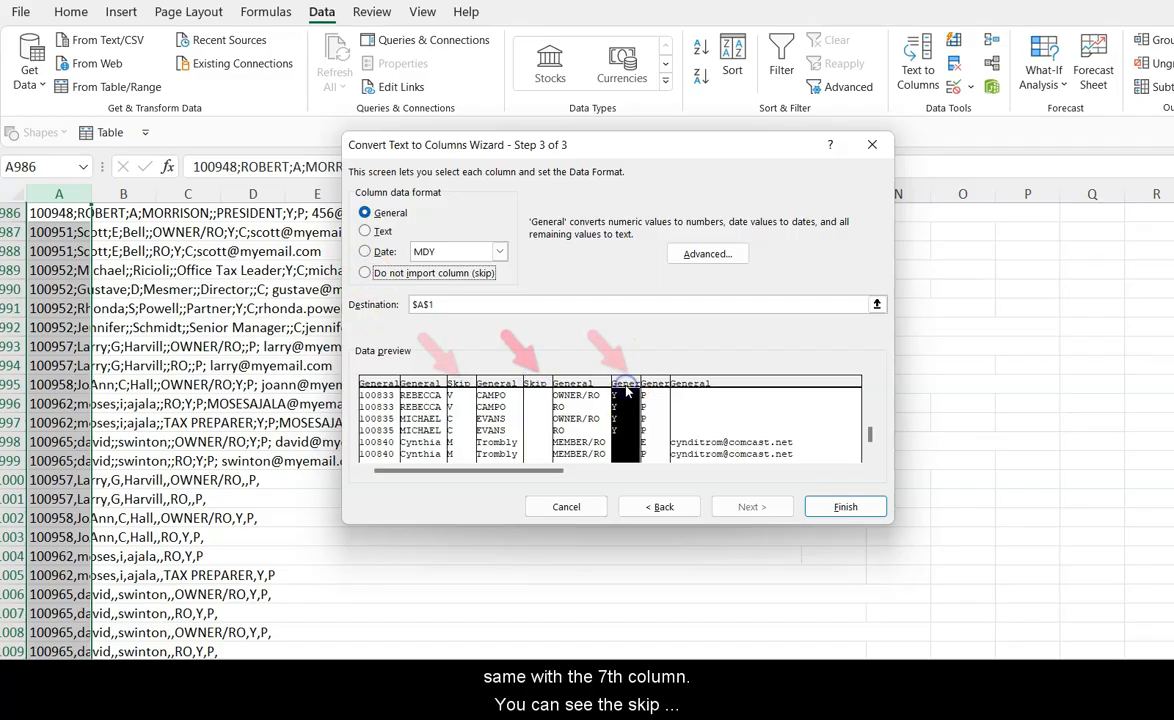
left_click(365, 272)
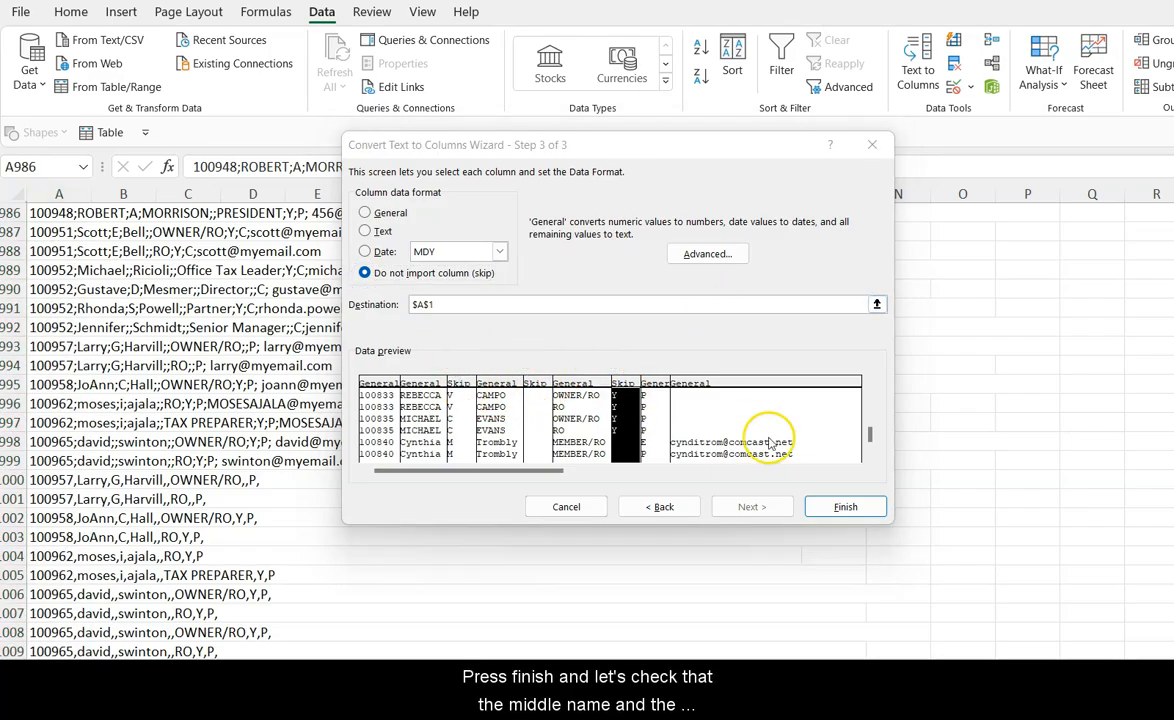
left_click(843, 507)
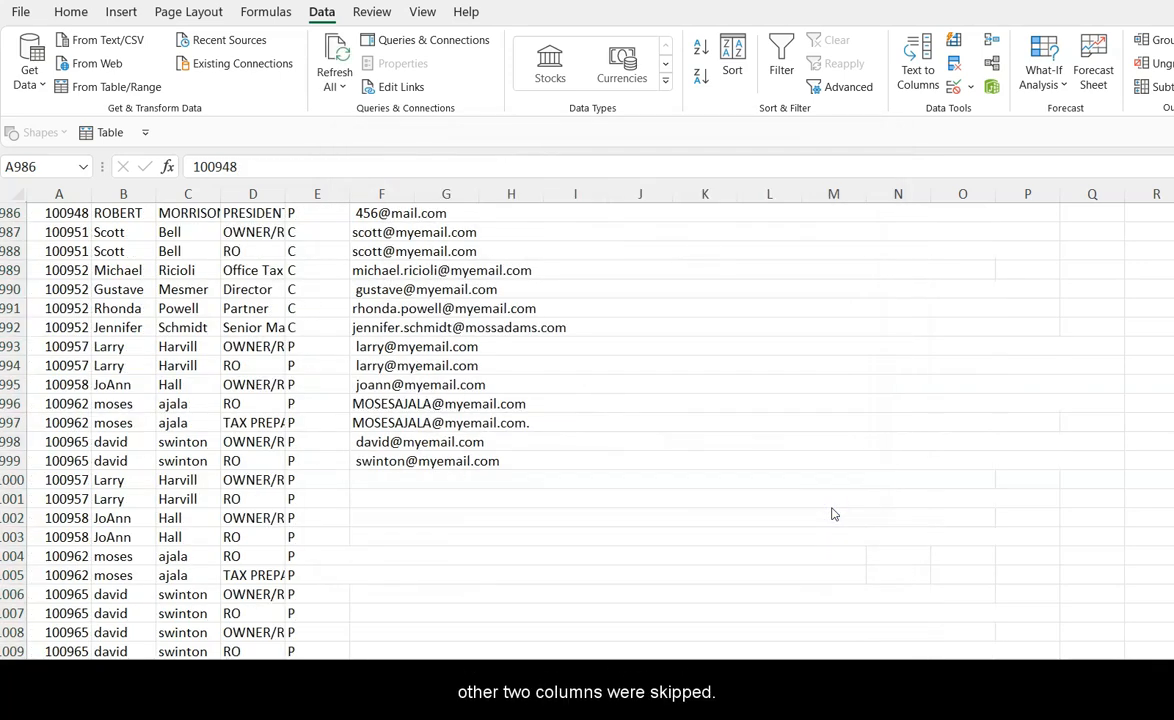
Step: Select the whole sheet and autofit all column widths
left_click(12, 193)
double_click(91, 193)
scroll(452, 354, "up", 10)
scroll(452, 354, "up", 20)
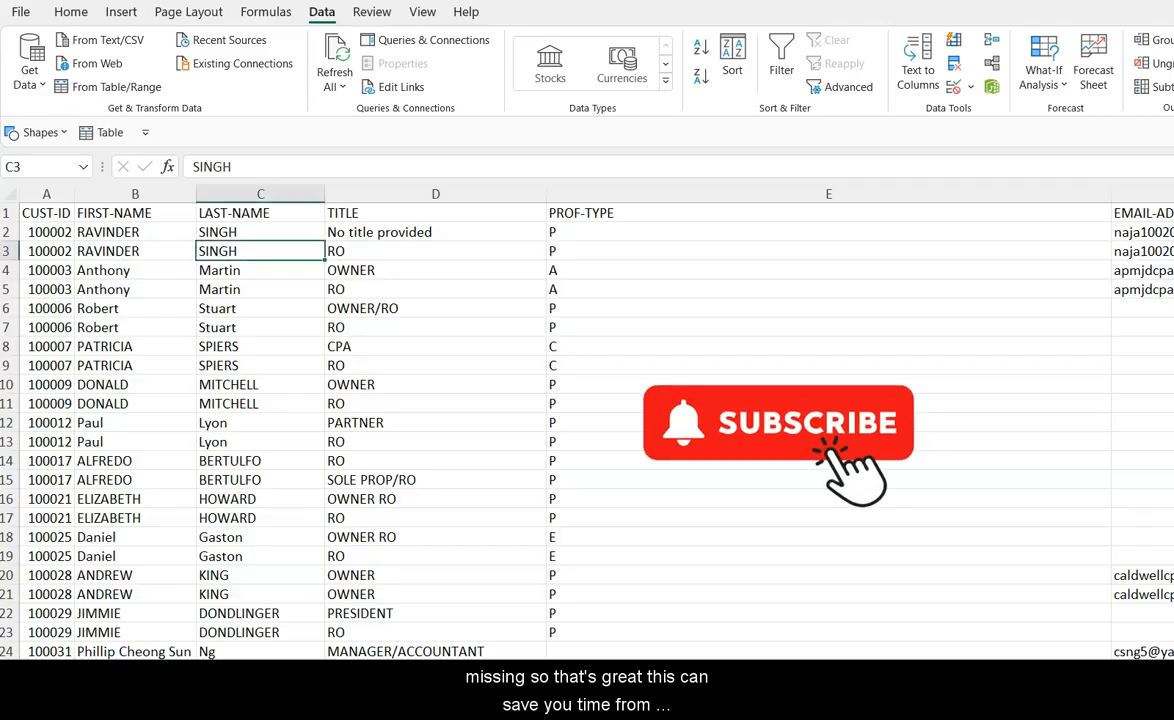
scroll(548, 400, "right", 5)
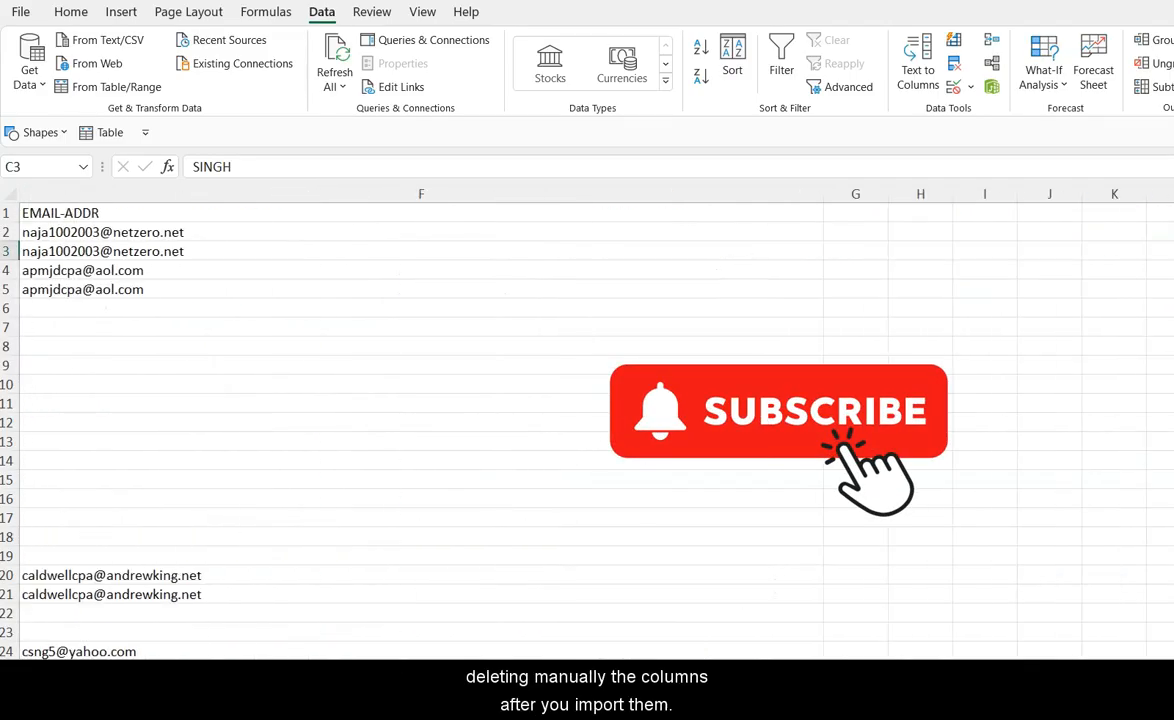
scroll(931, 450, "left", 5)
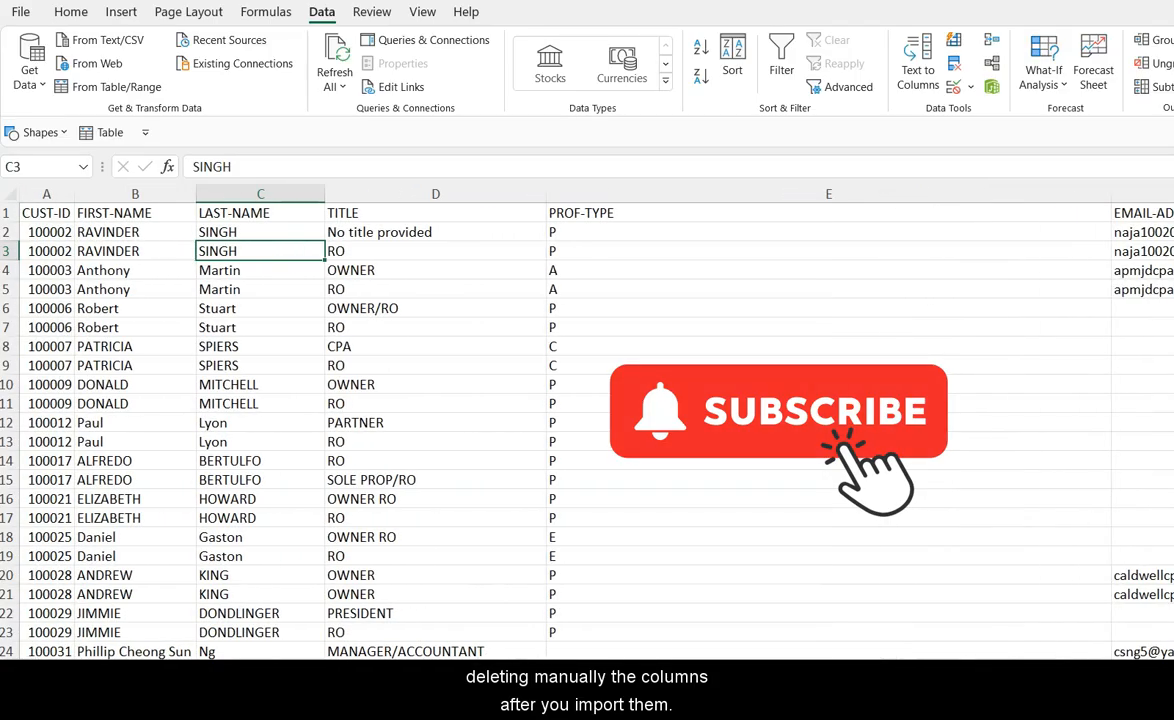